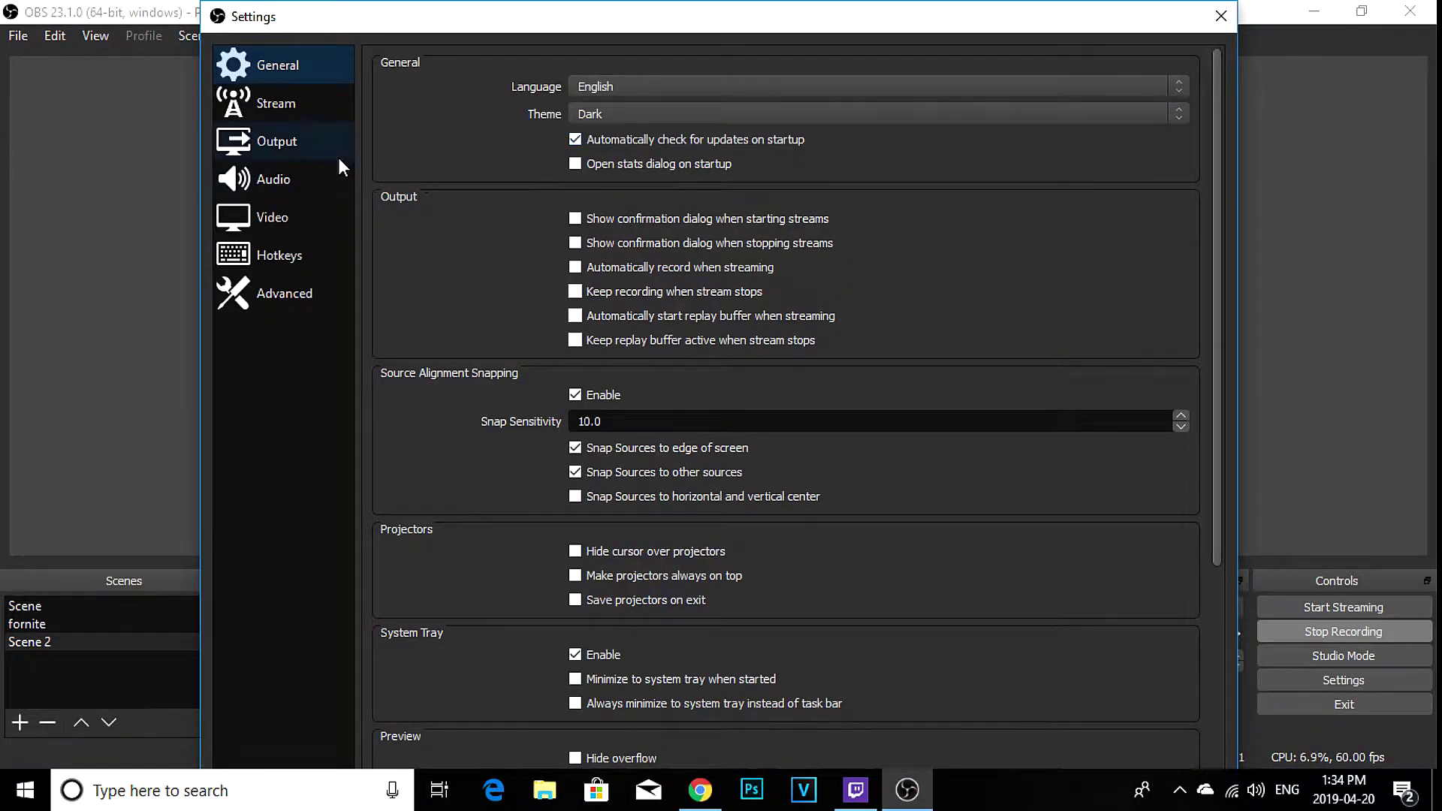
Step: Set the Output > Recording Quality Preset to Balanced and apply it
left_click(338, 156)
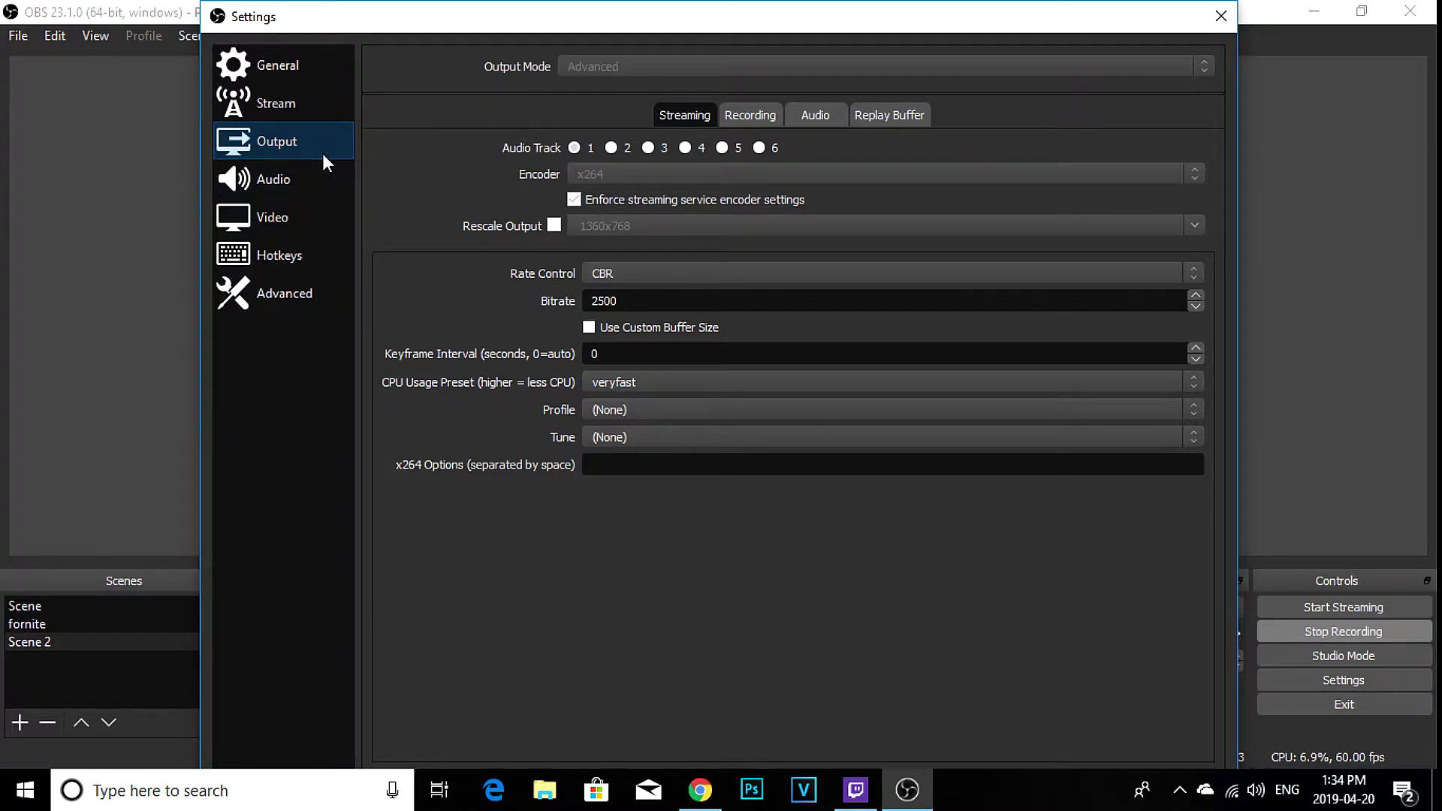
left_click(749, 114)
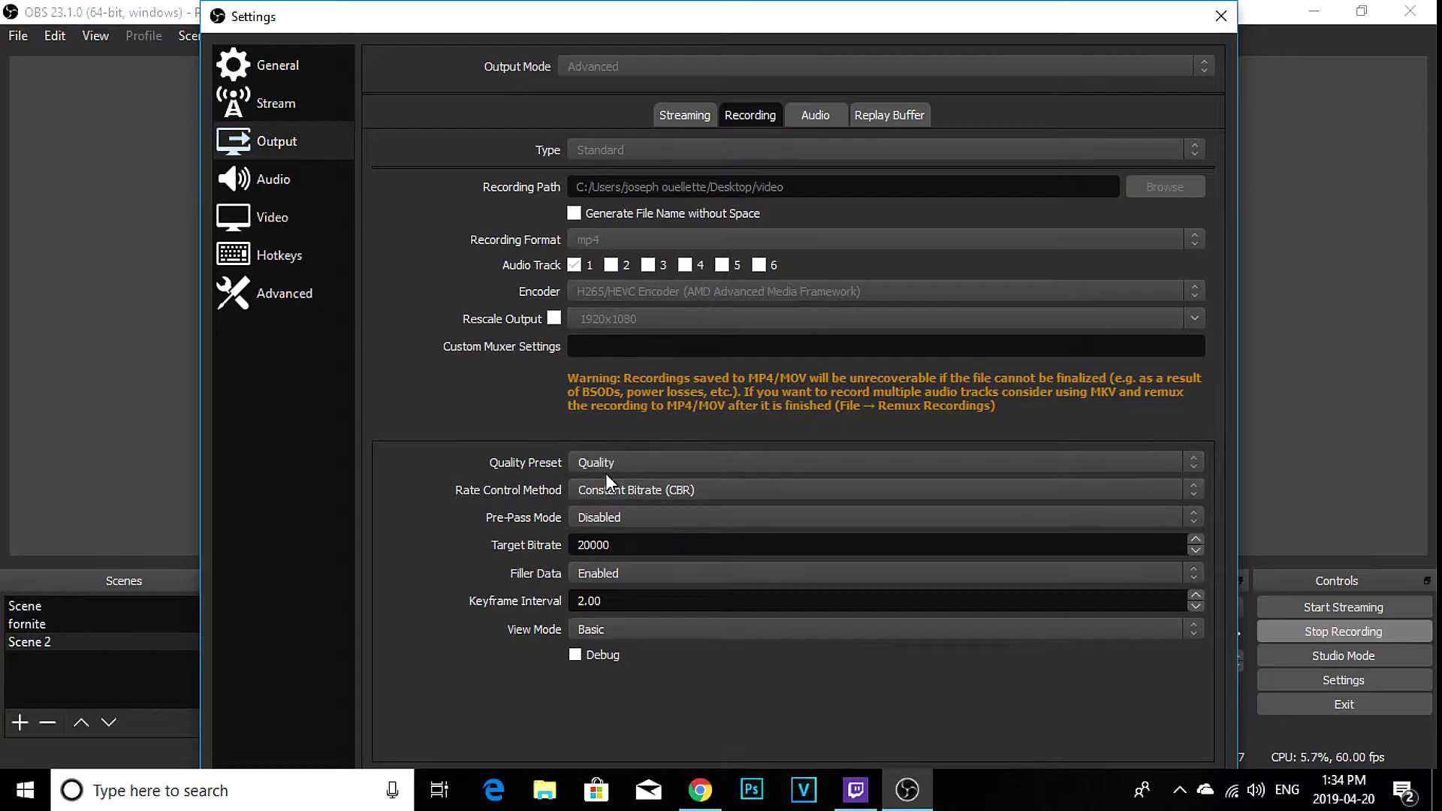
left_click_drag(1082, 23, 1051, 32)
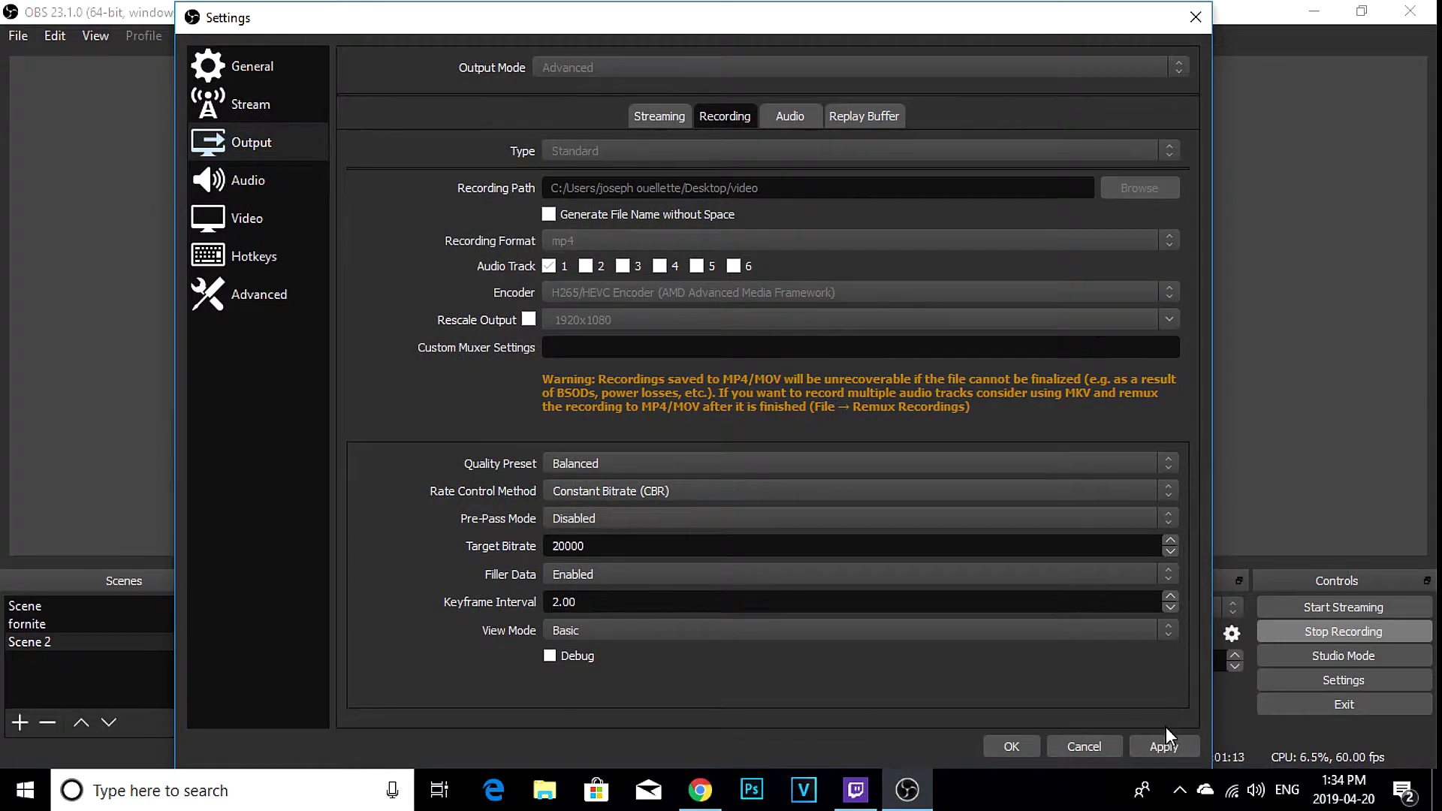
left_click(1163, 747)
left_click(1162, 747)
Step: Switch Rate Control Method to VBR, then back to CBR, and apply
left_click(715, 490)
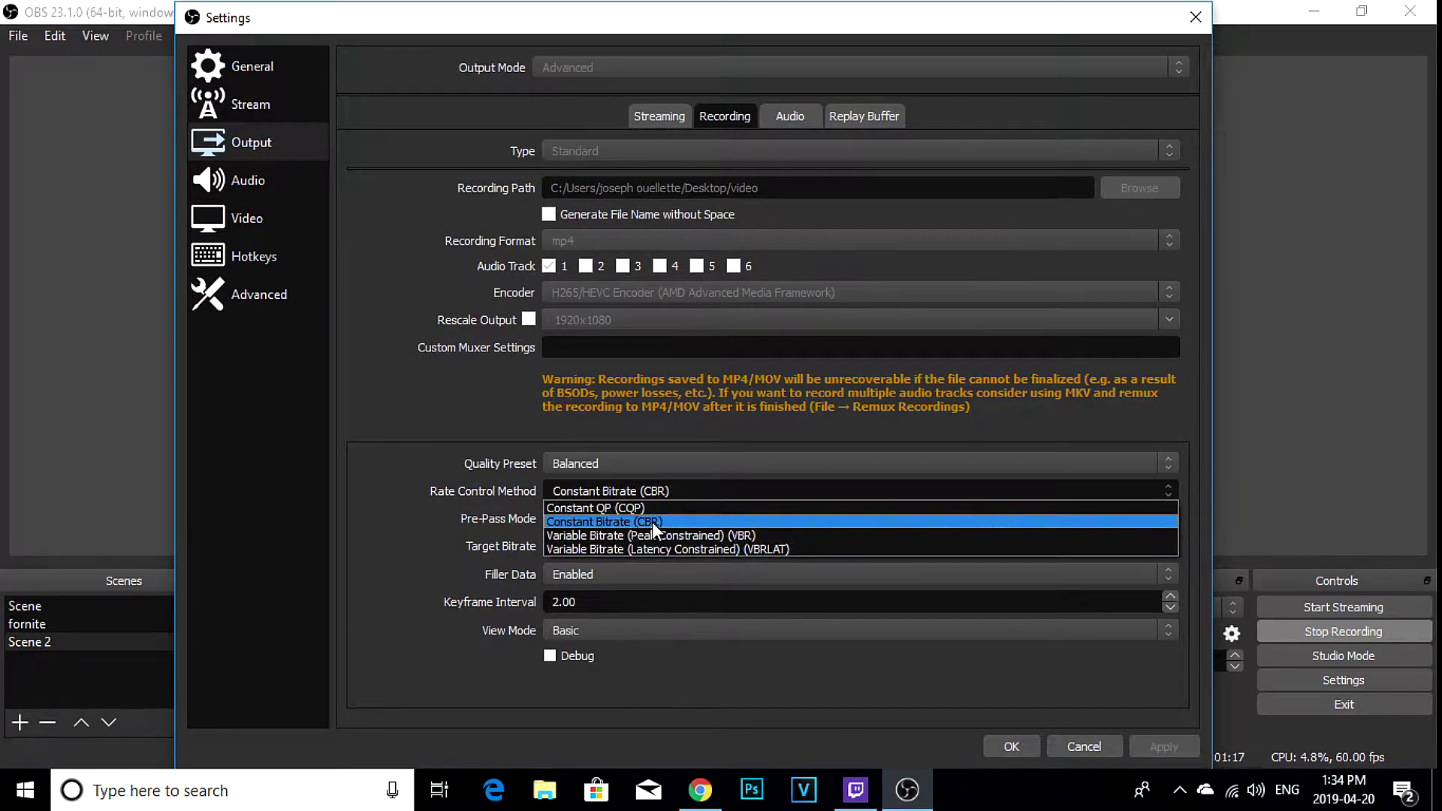
left_click(676, 531)
left_click(1163, 747)
left_click(1167, 749)
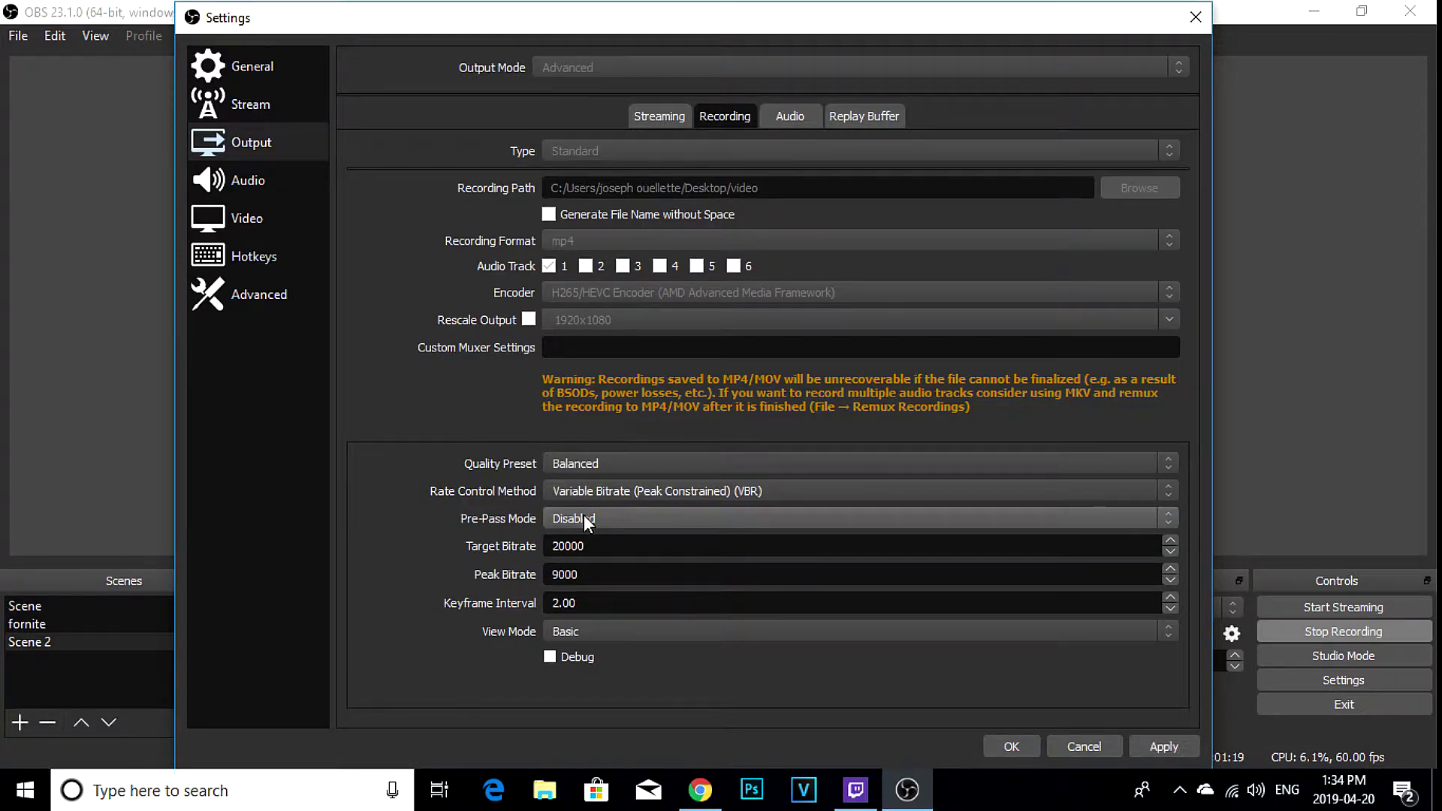
left_click(631, 493)
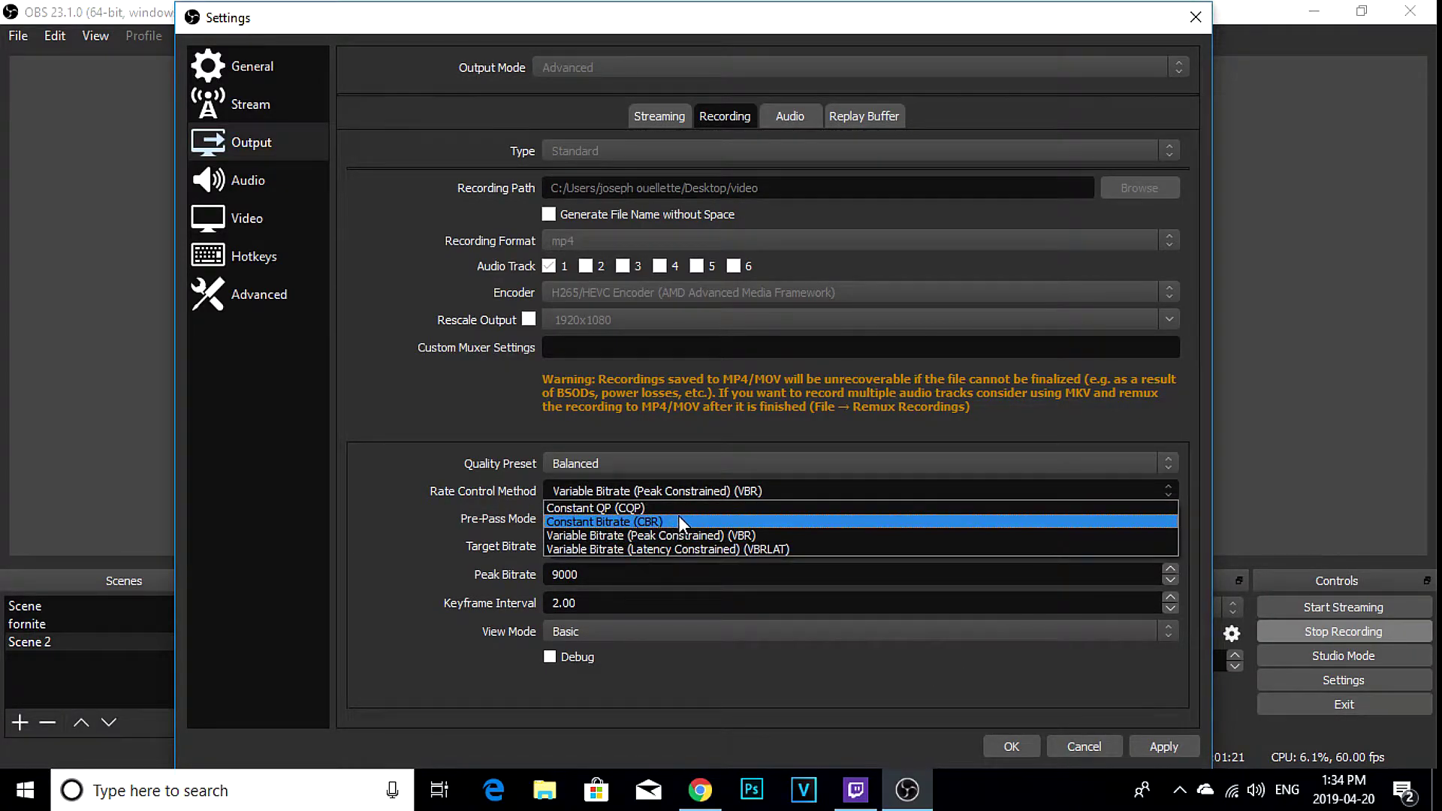
left_click(672, 521)
left_click(1149, 720)
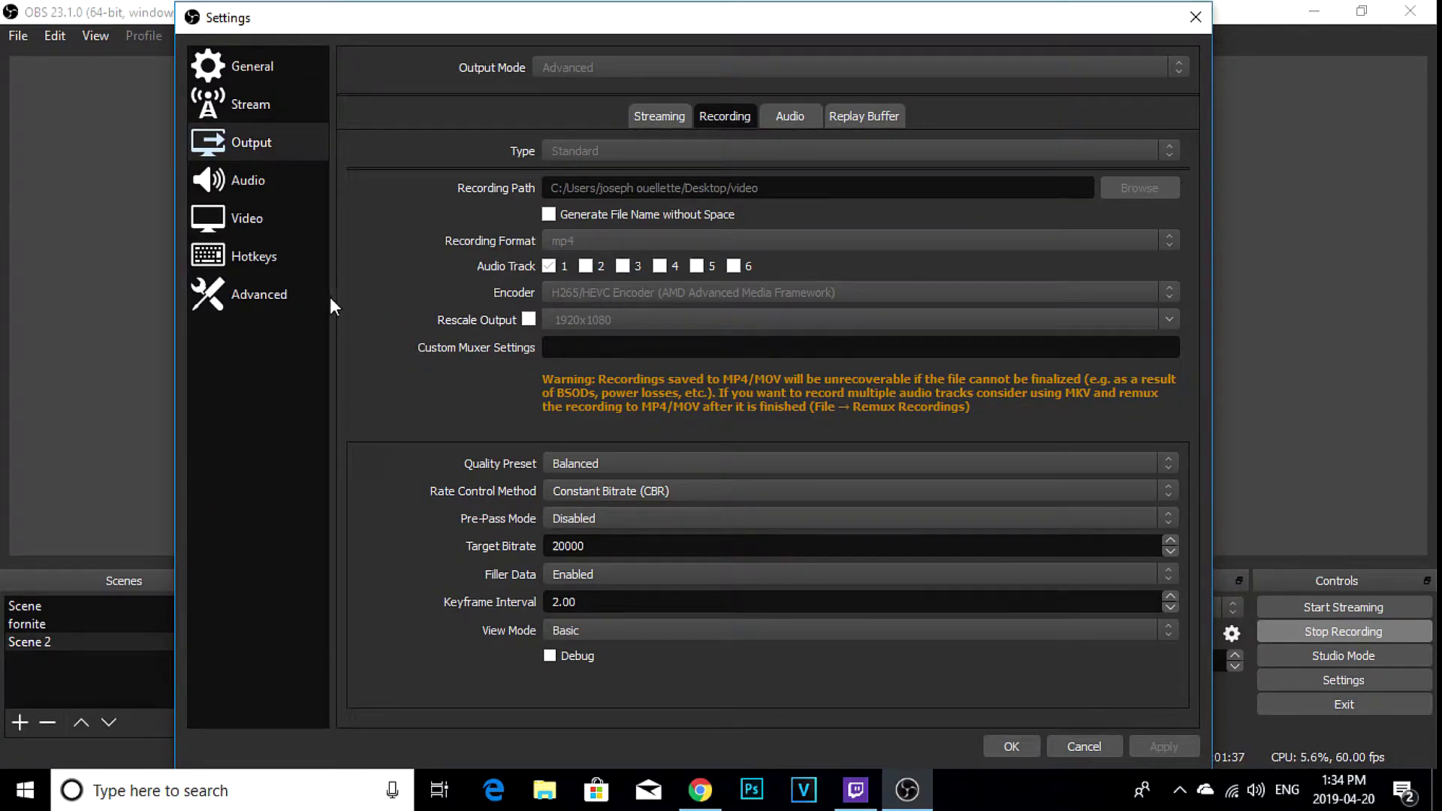
left_click(257, 254)
Step: Browse Audio, Output and Hotkeys, end on Video (1920x1080, 60 FPS), then close Settings
left_click(253, 220)
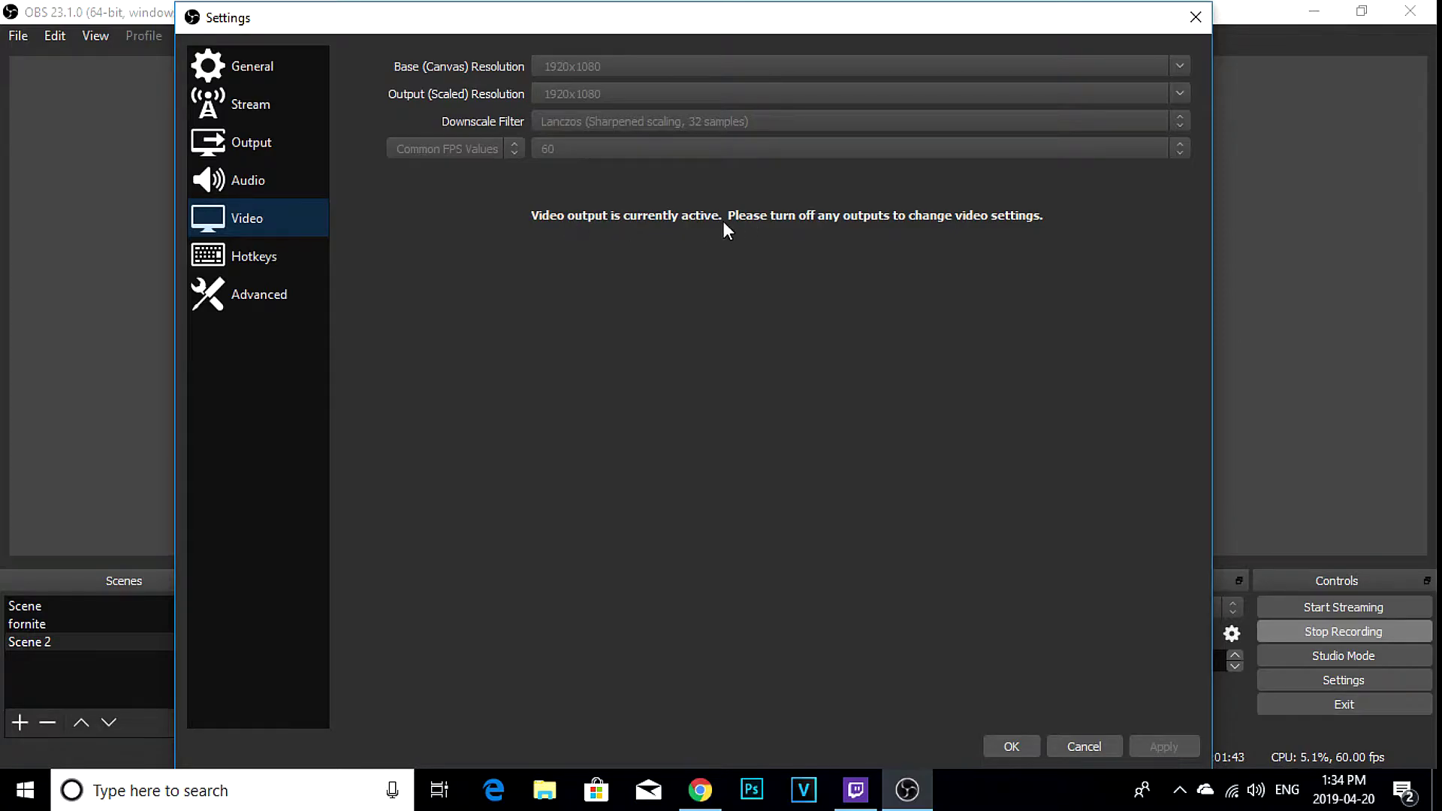
left_click(247, 180)
left_click(251, 142)
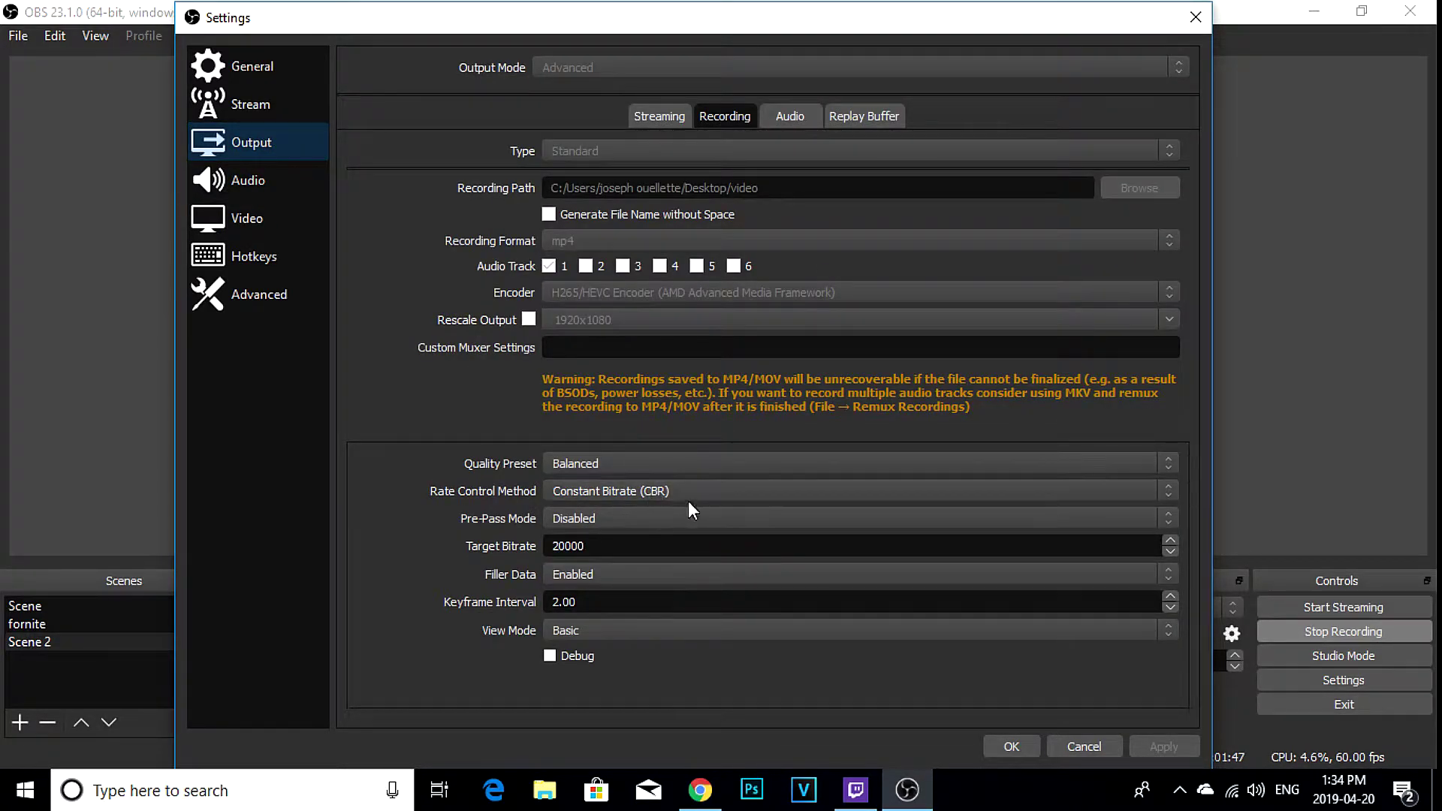
left_click(247, 219)
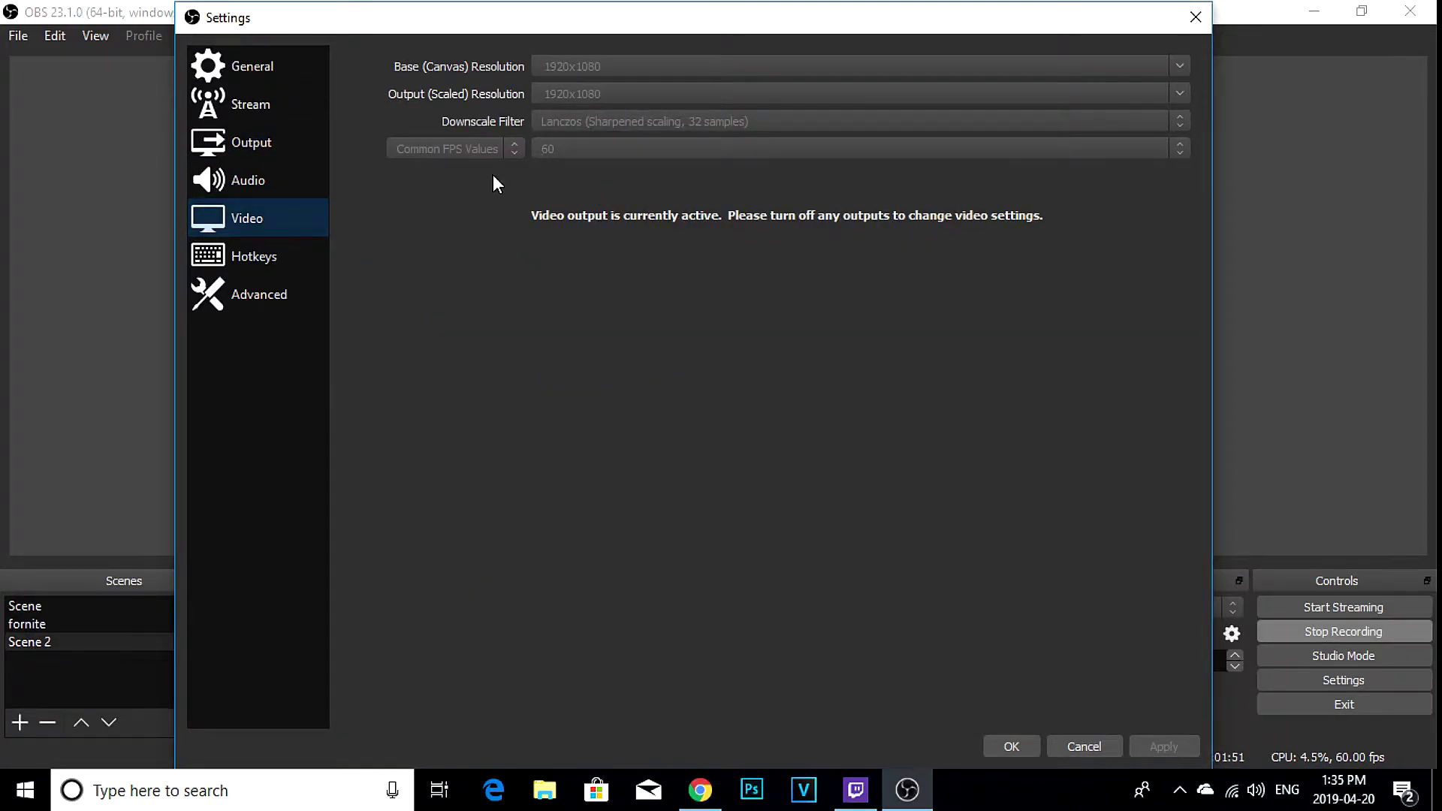
left_click(252, 143)
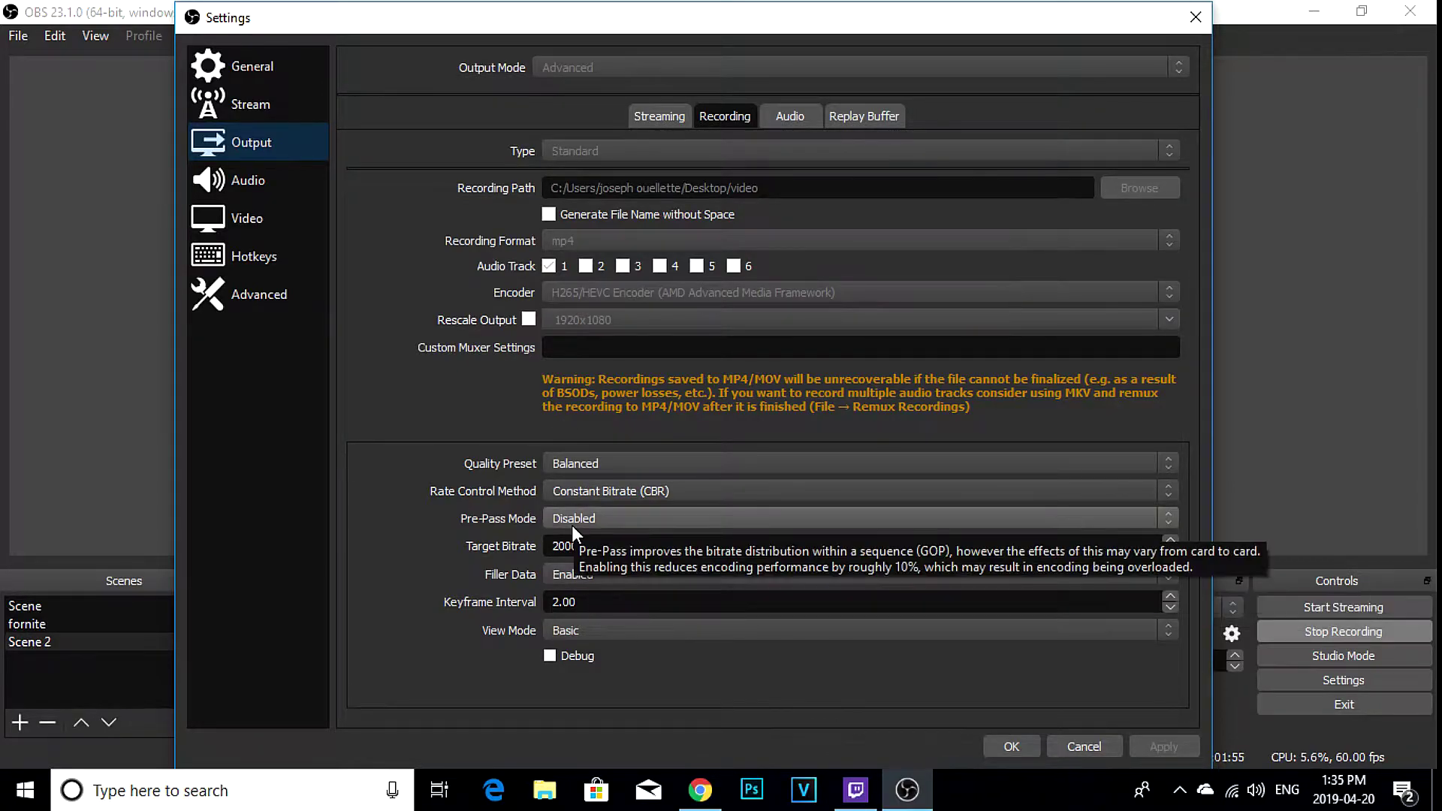
left_click(247, 219)
left_click(257, 256)
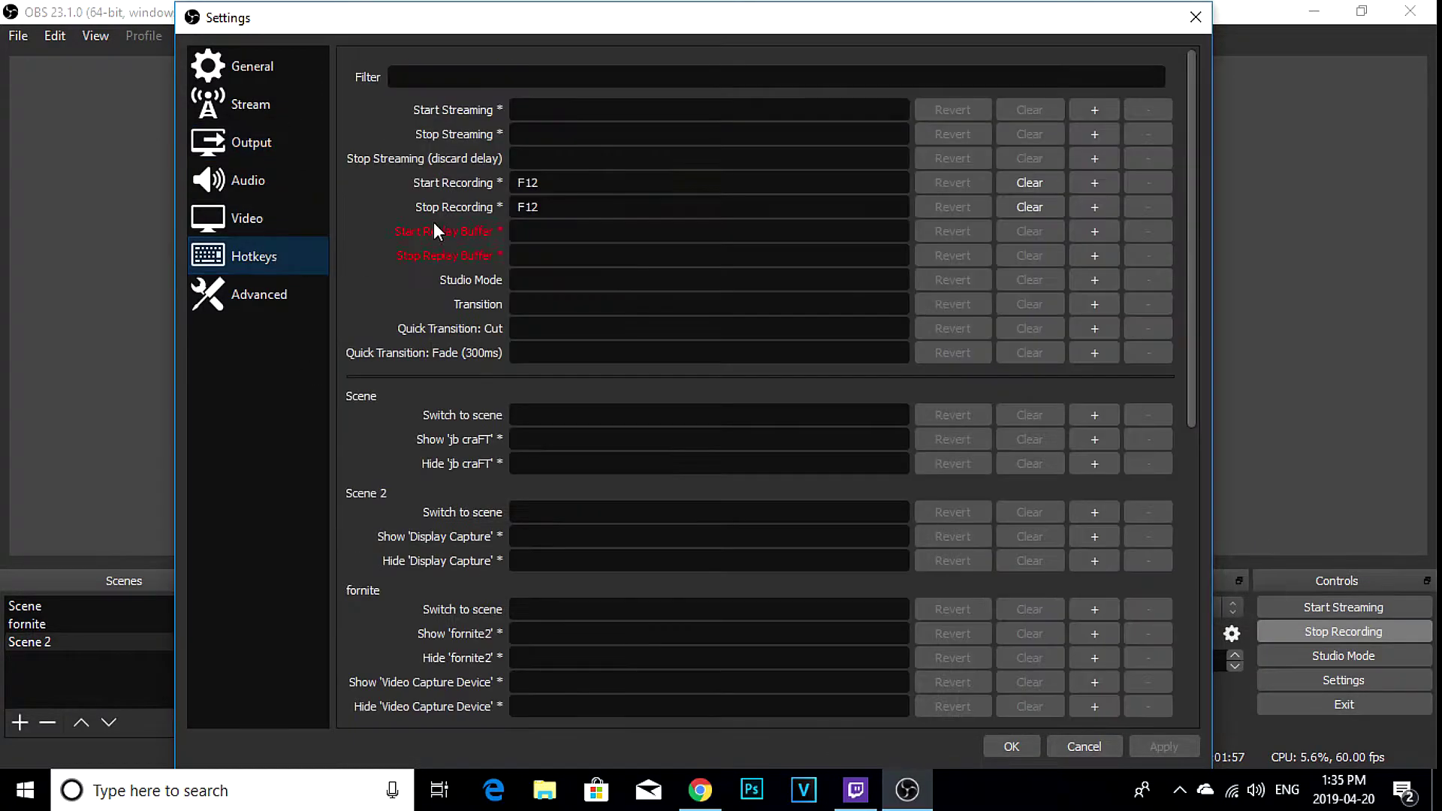
left_click(316, 218)
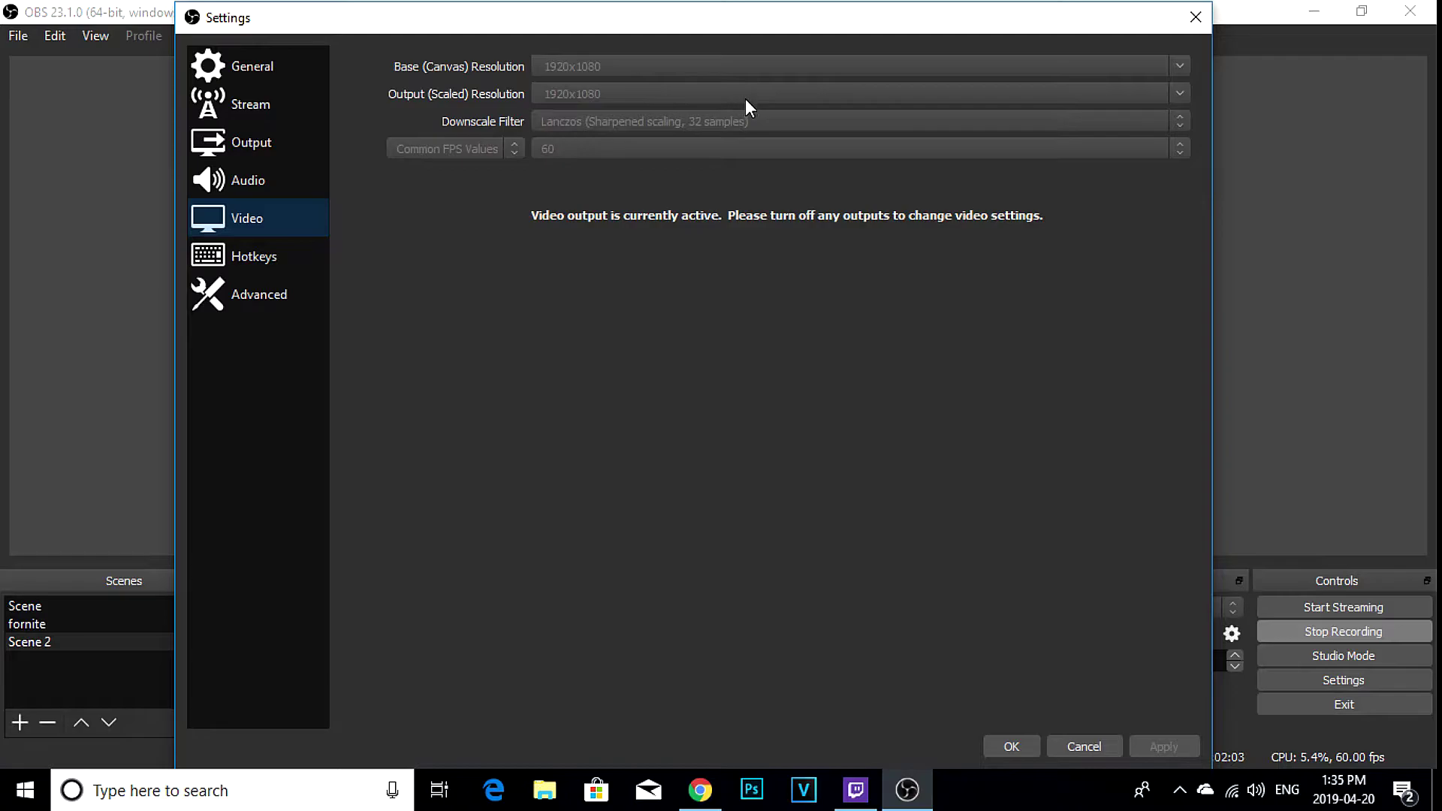
left_click(1196, 17)
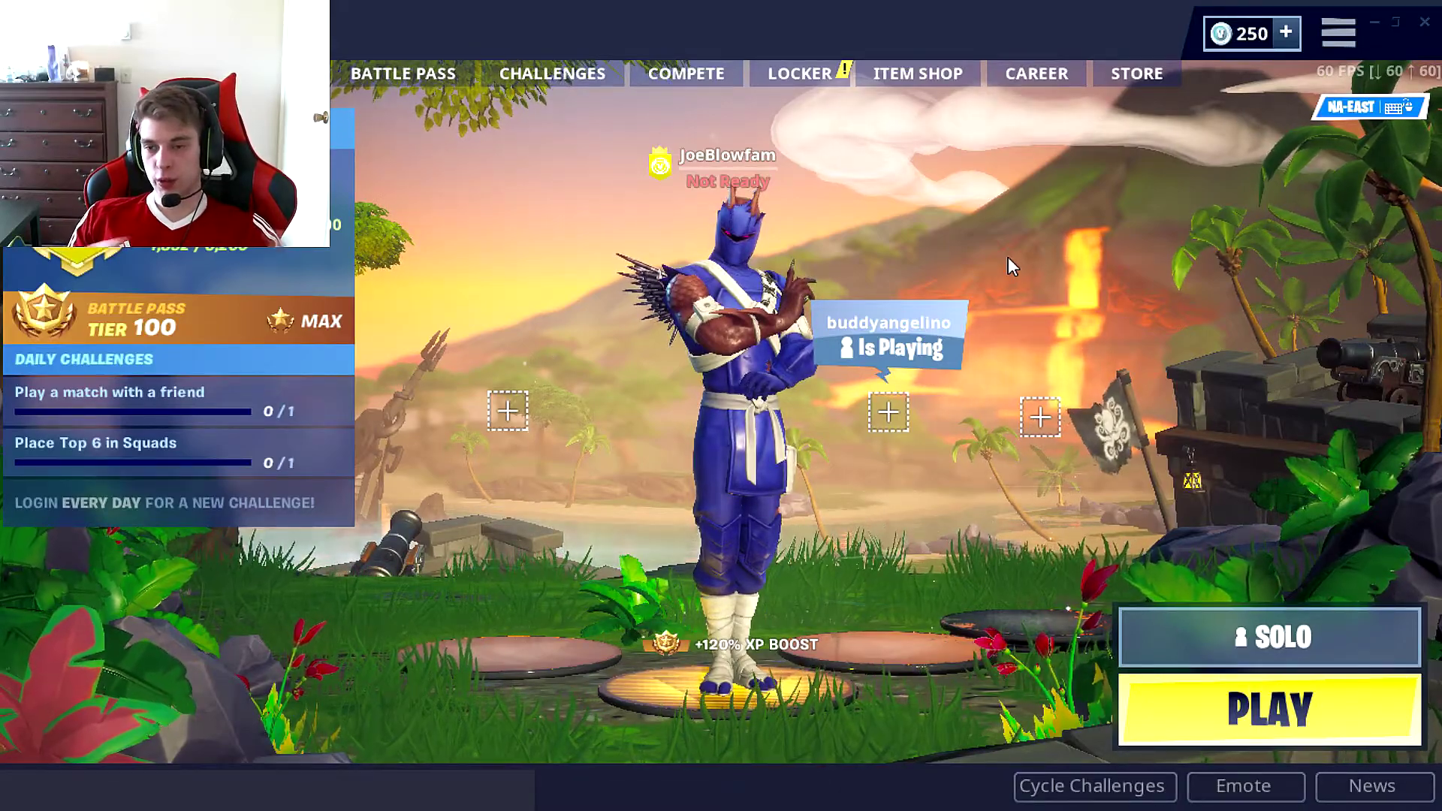
Step: Peek at the Fortnite Locker showing the Hybrid outfit, then return to the lobby
left_click(811, 74)
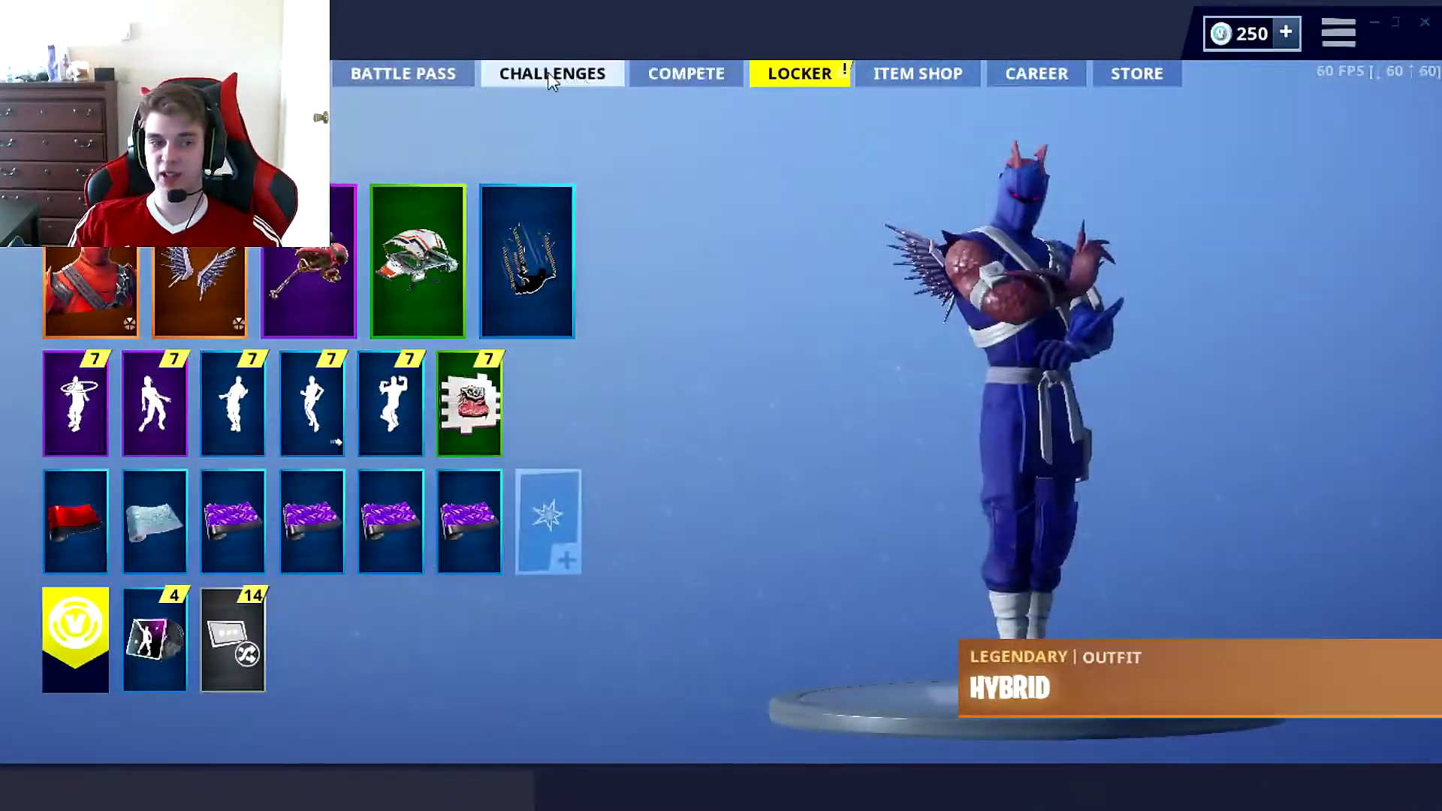
key("Escape")
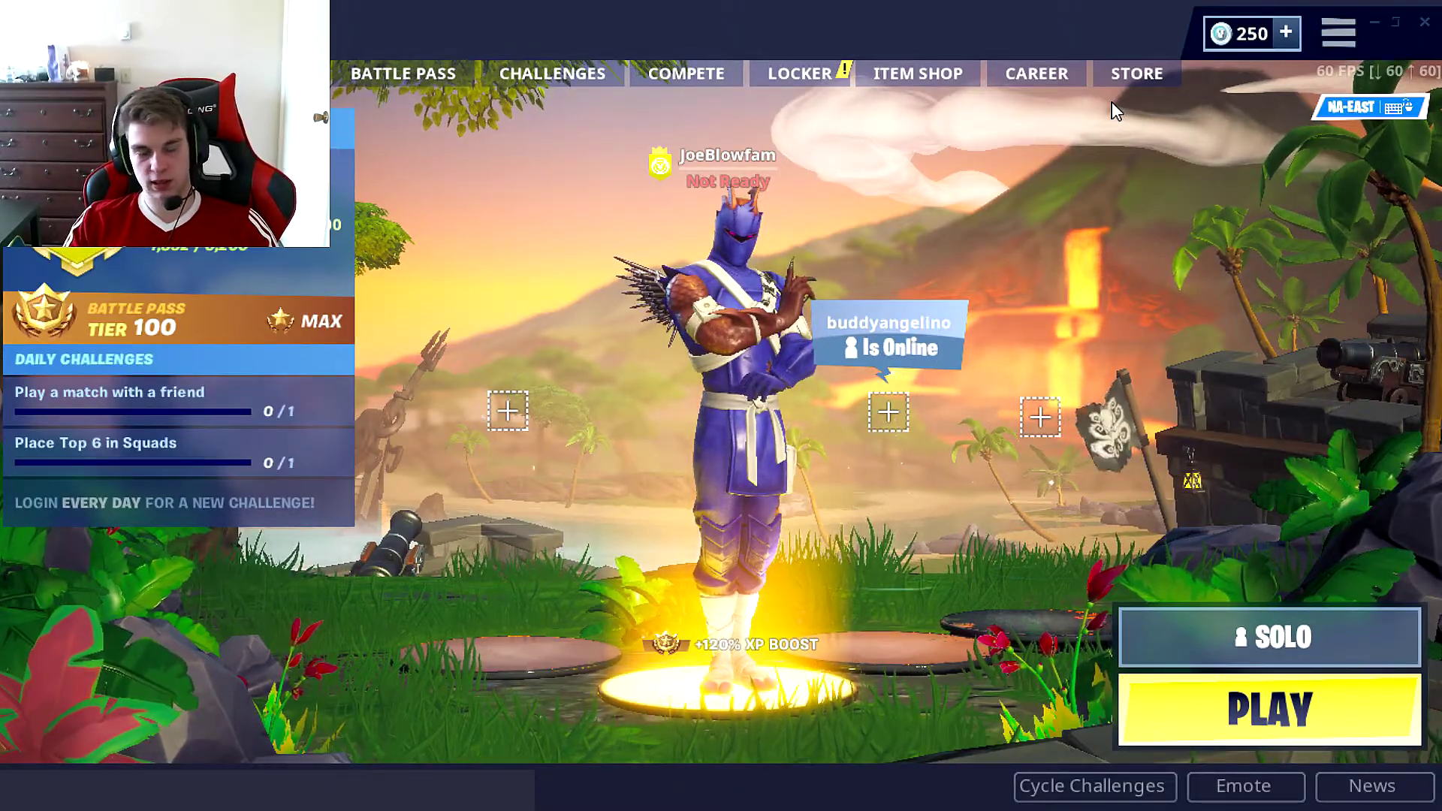
Step: Open Fortnite's video settings and cycle the Frame Rate Limit through its values to Unlimited
left_click(1338, 33)
left_click(1338, 95)
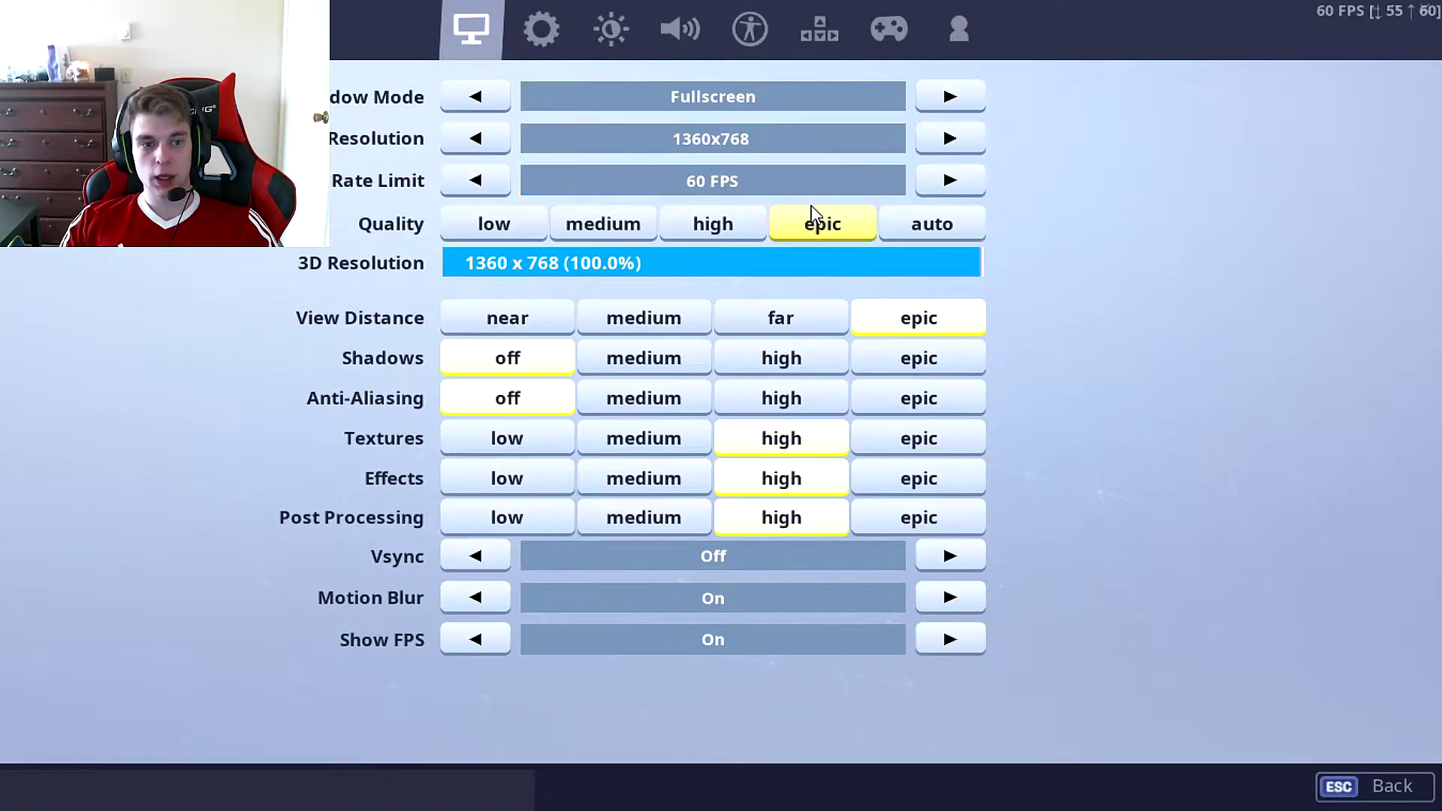
left_click(958, 183)
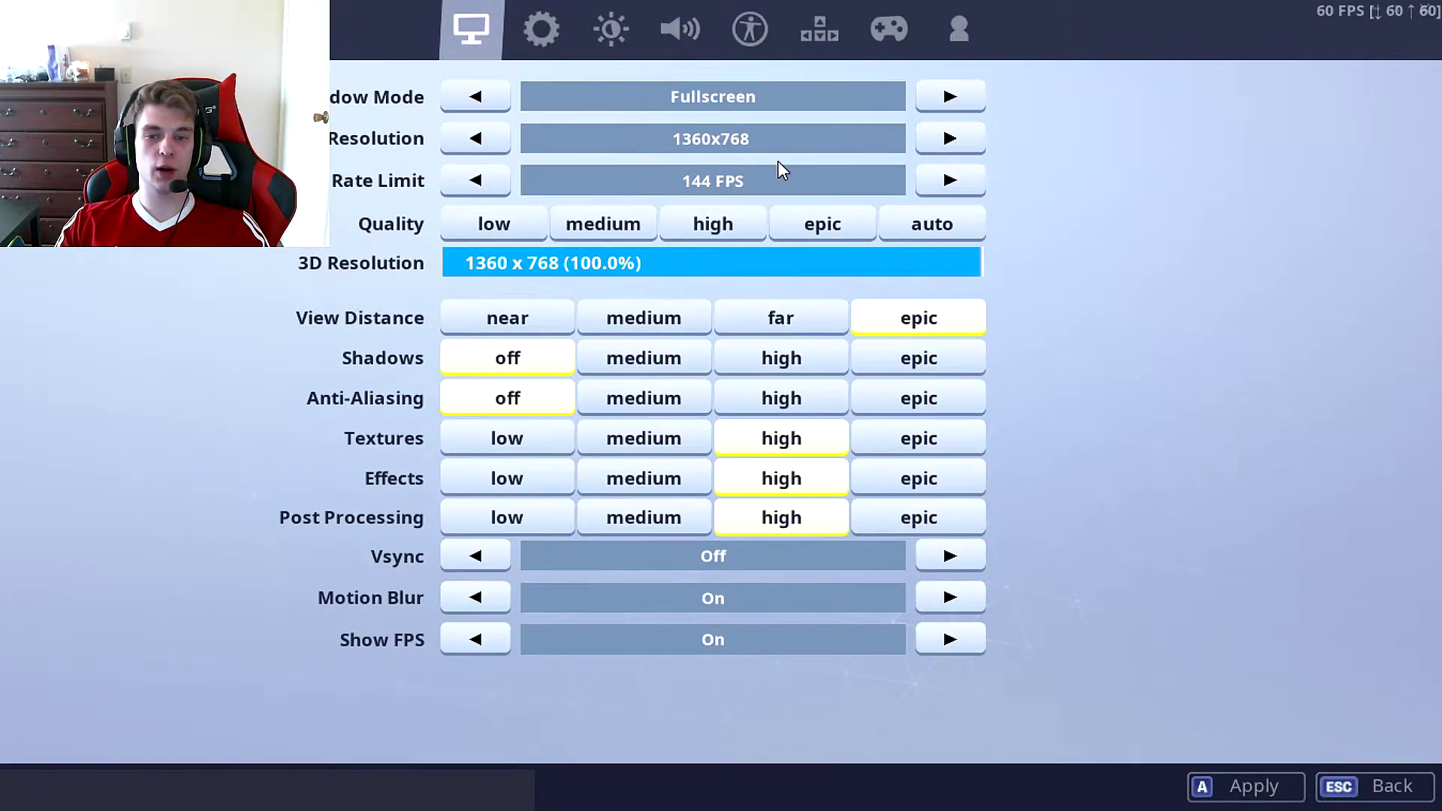
left_click(949, 181)
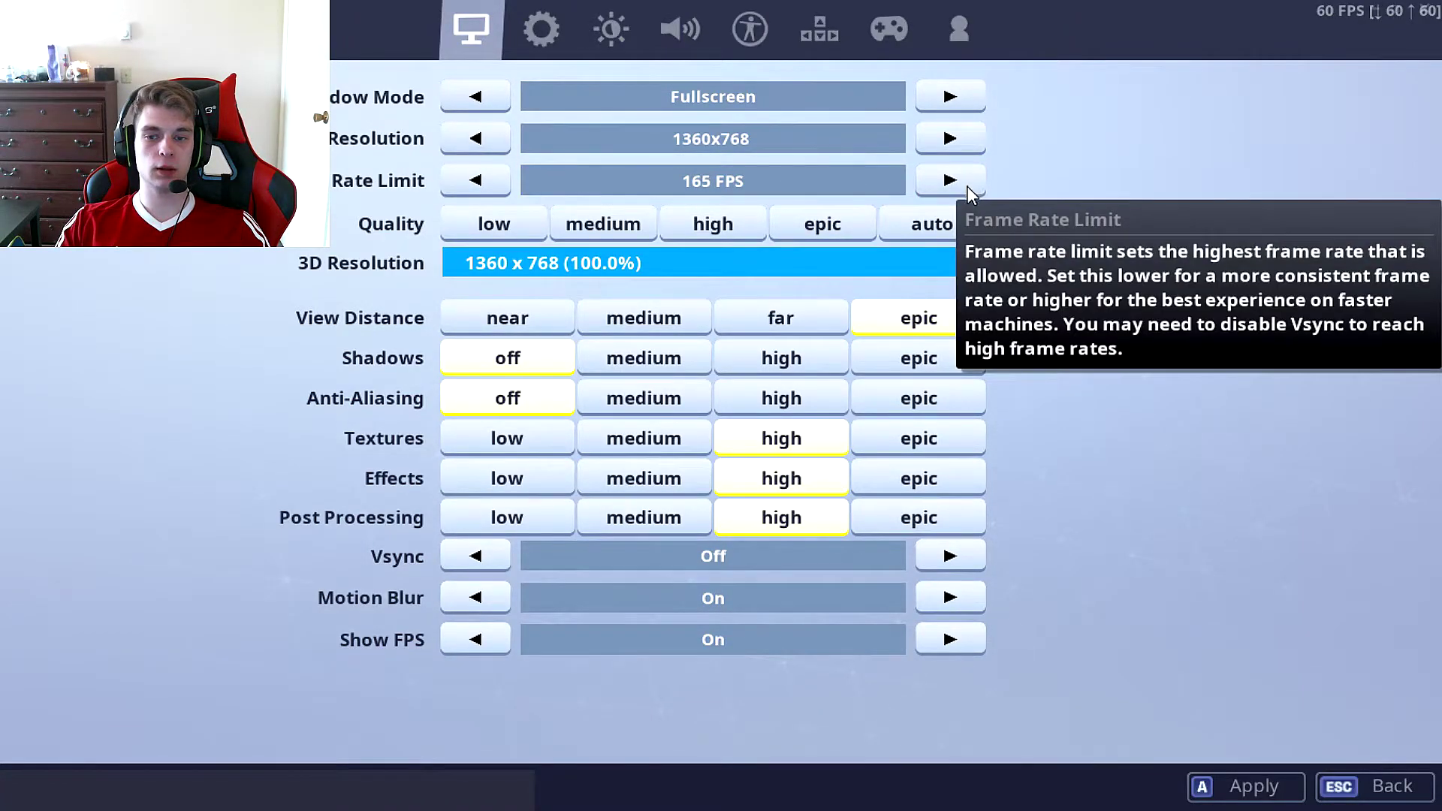
left_click(950, 181)
left_click(950, 182)
left_click(476, 181)
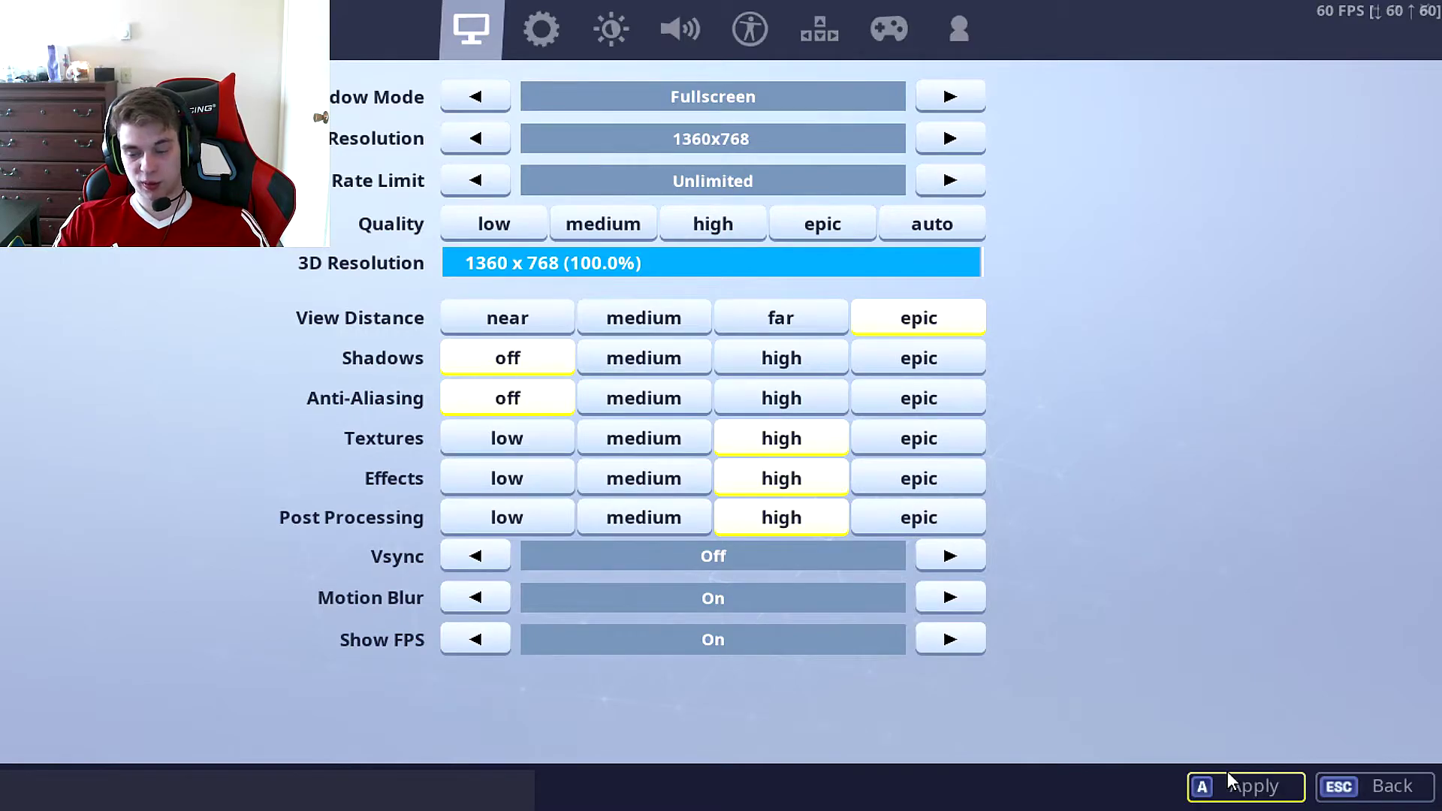
left_click(1227, 772)
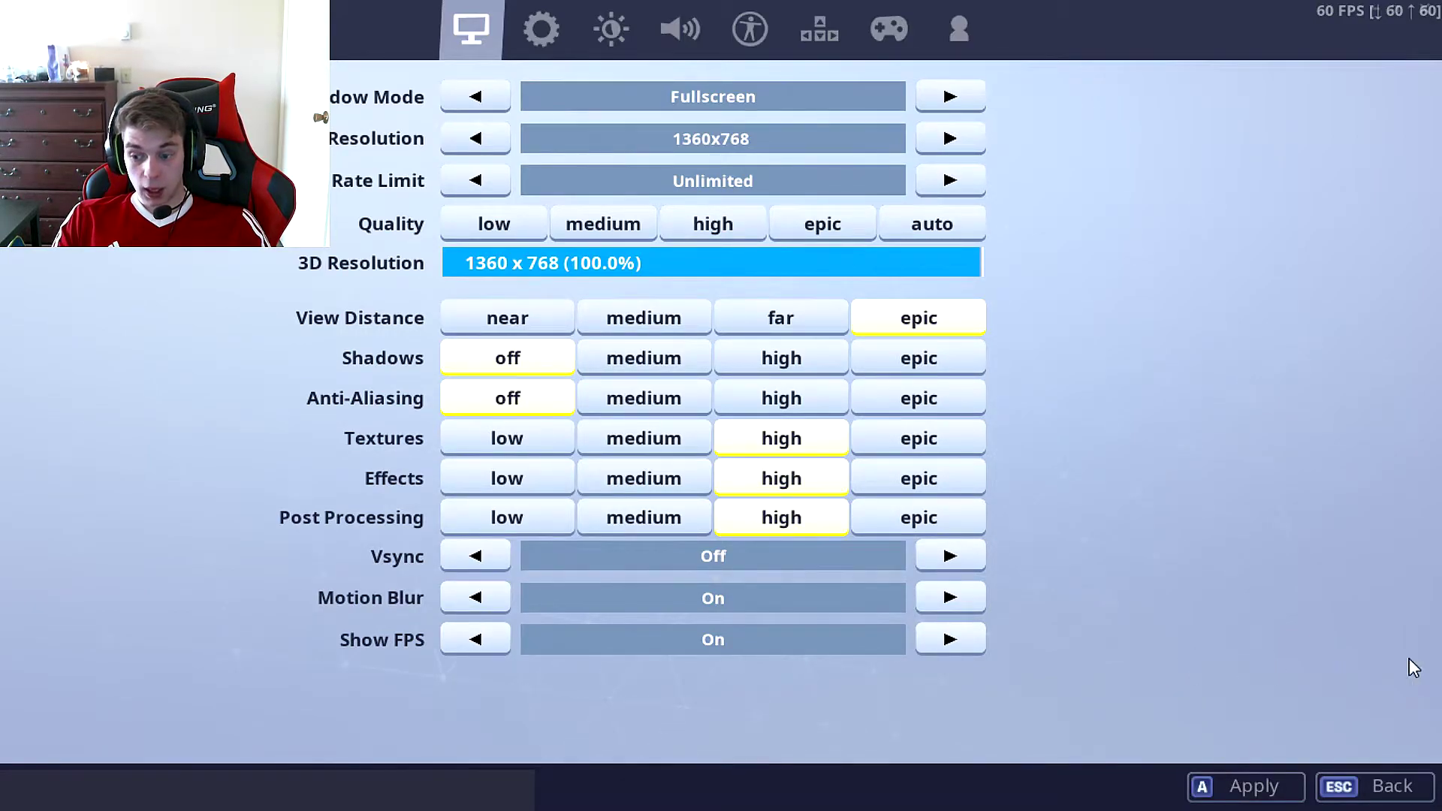
Step: Cycle the Frame Rate Limit from 30 FPS past Unlimited to 60 FPS, apply, and exit
left_click(952, 184)
left_click(952, 184)
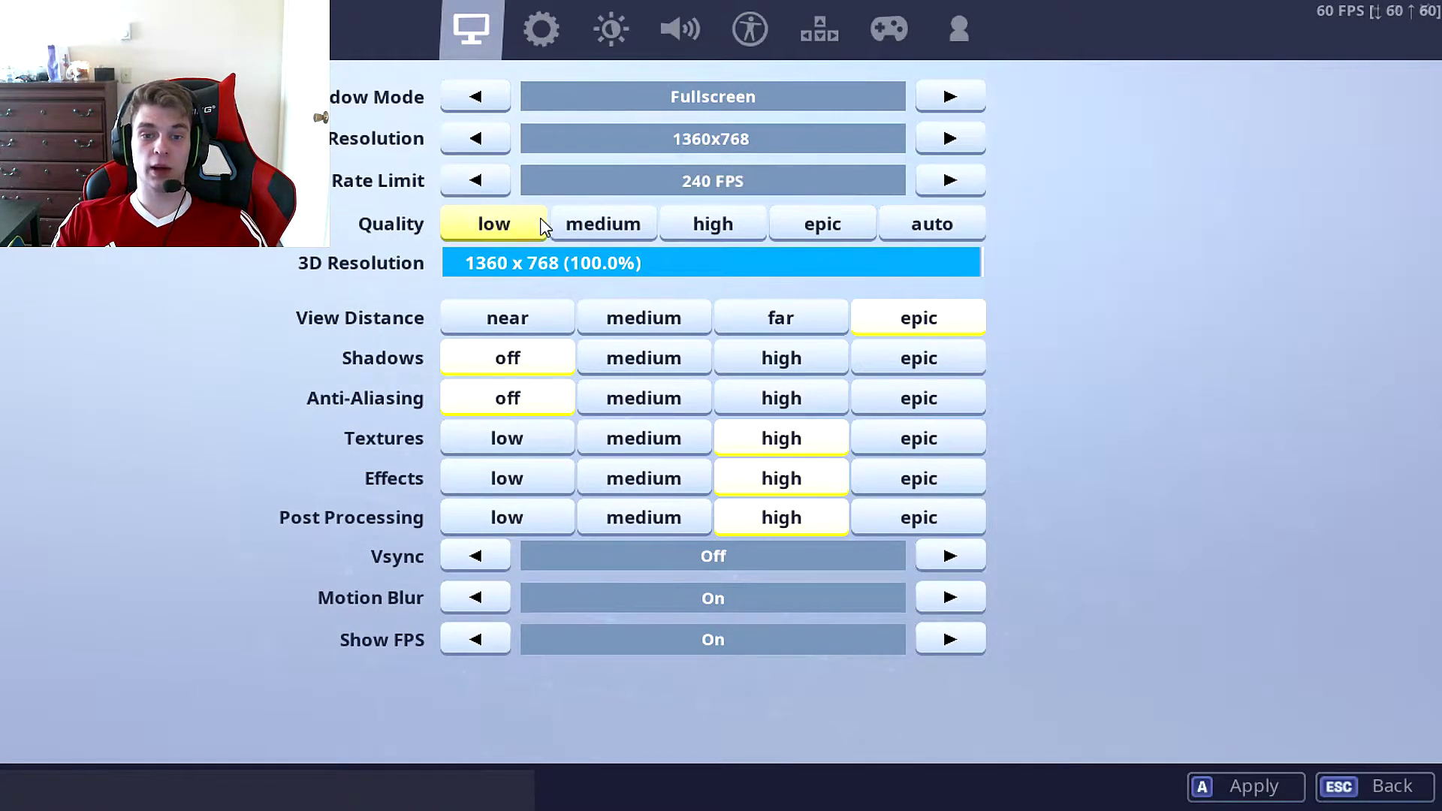
left_click(951, 184)
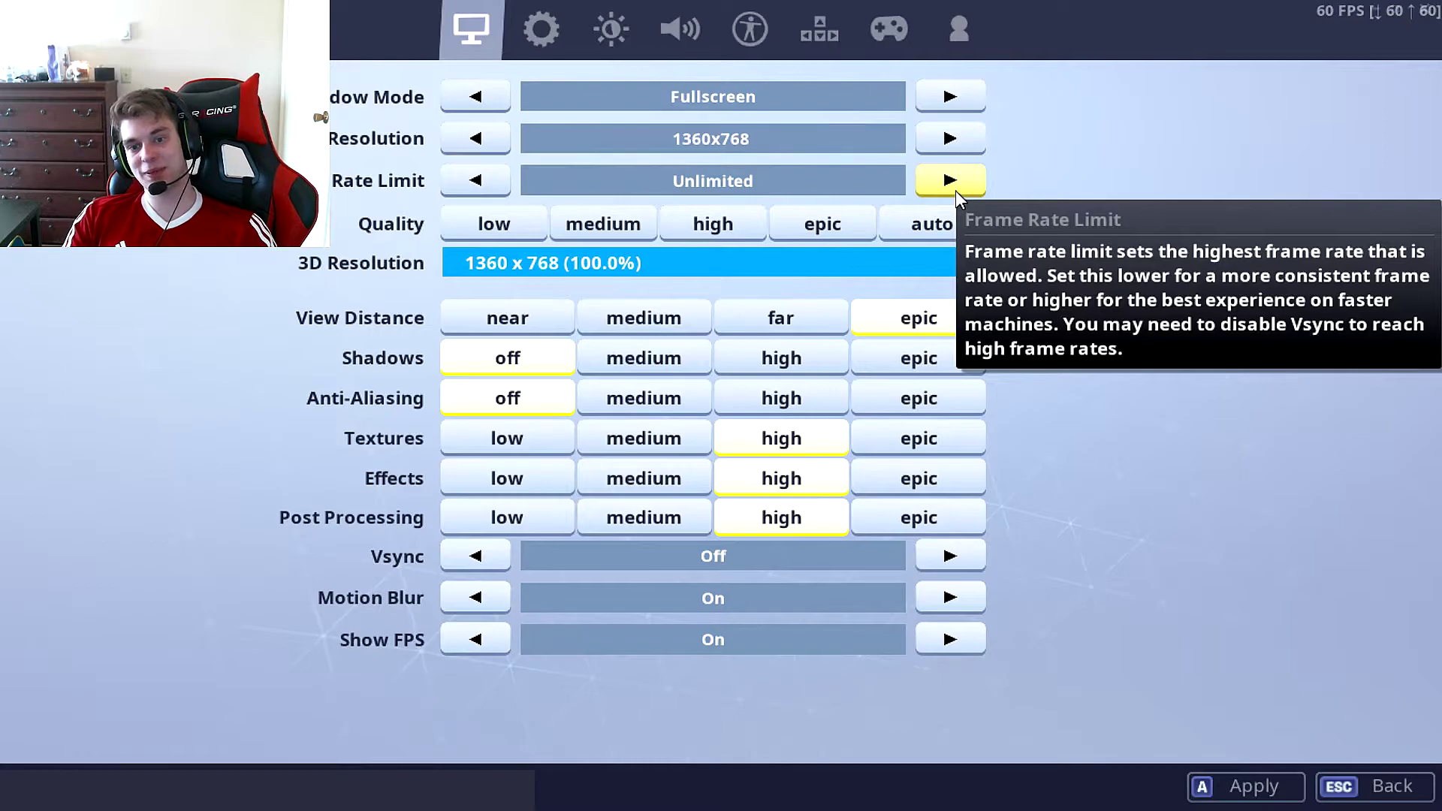
left_click(951, 183)
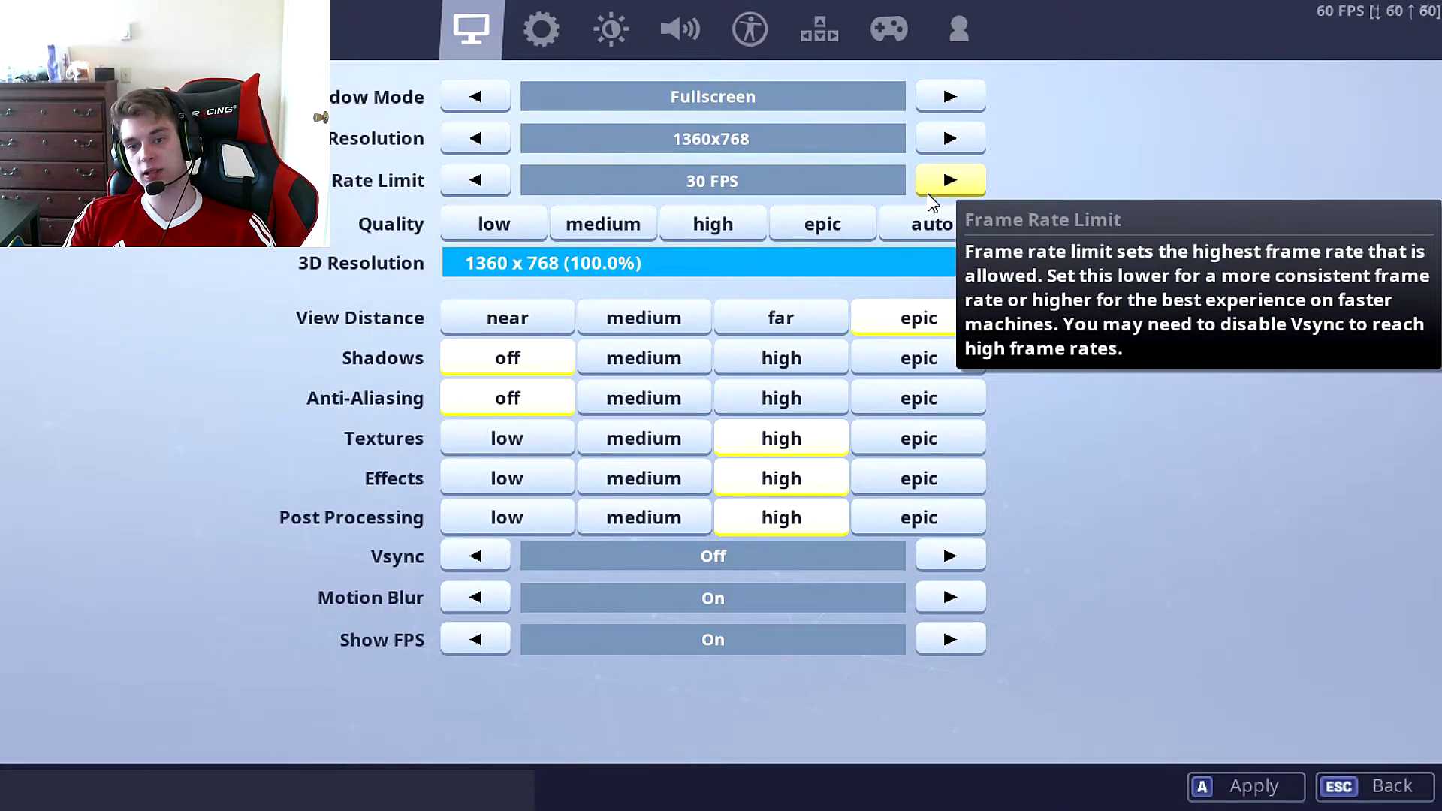
left_click(1259, 793)
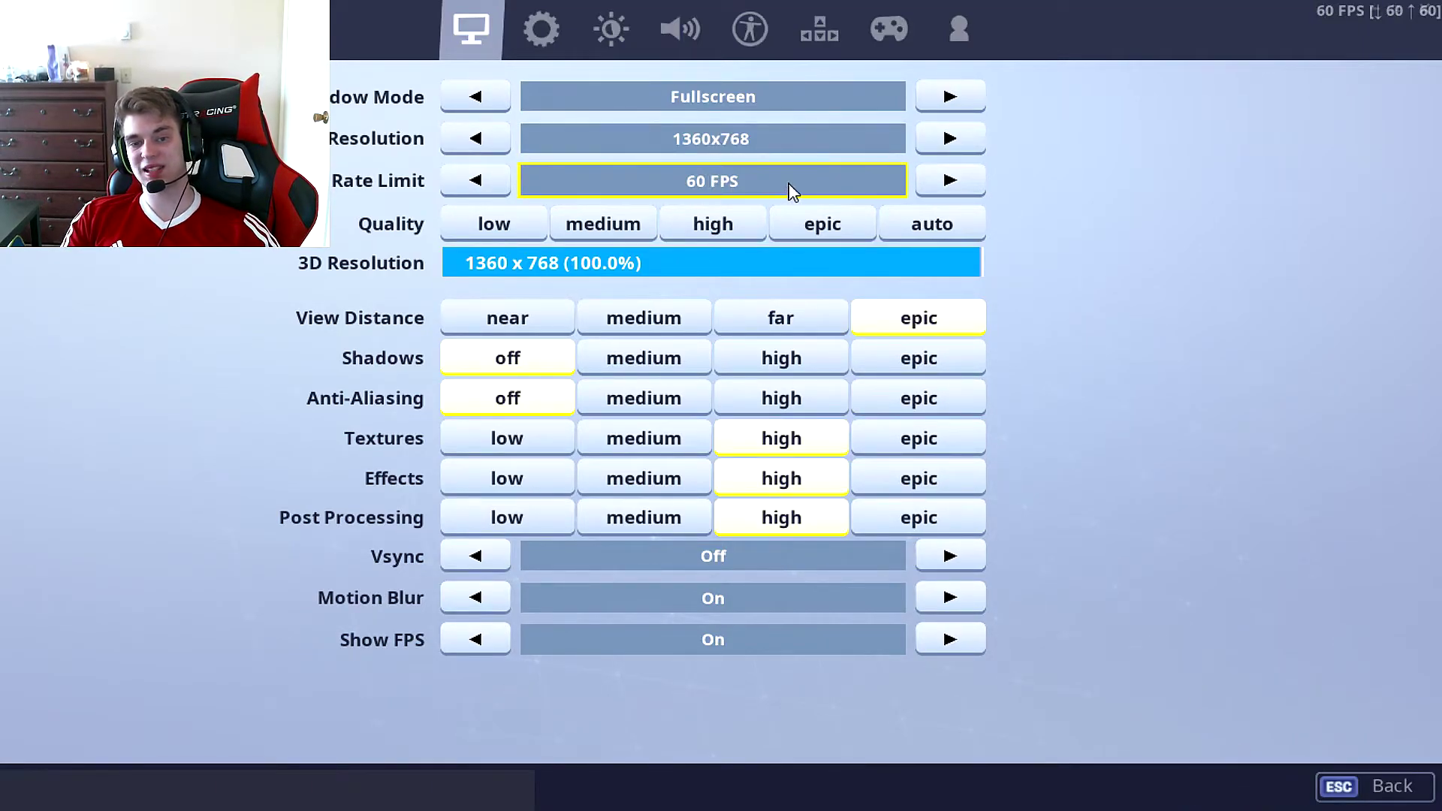
key("Escape")
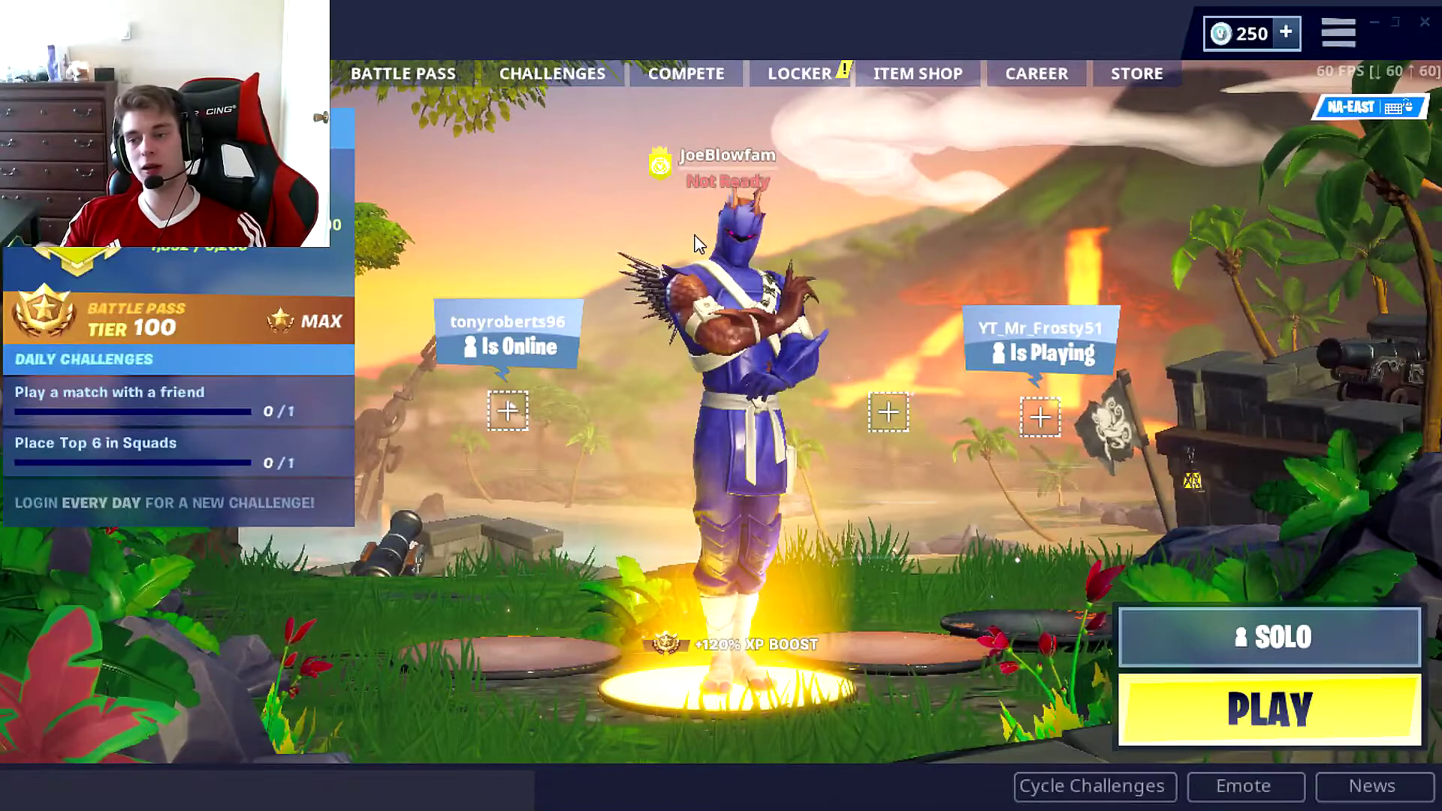